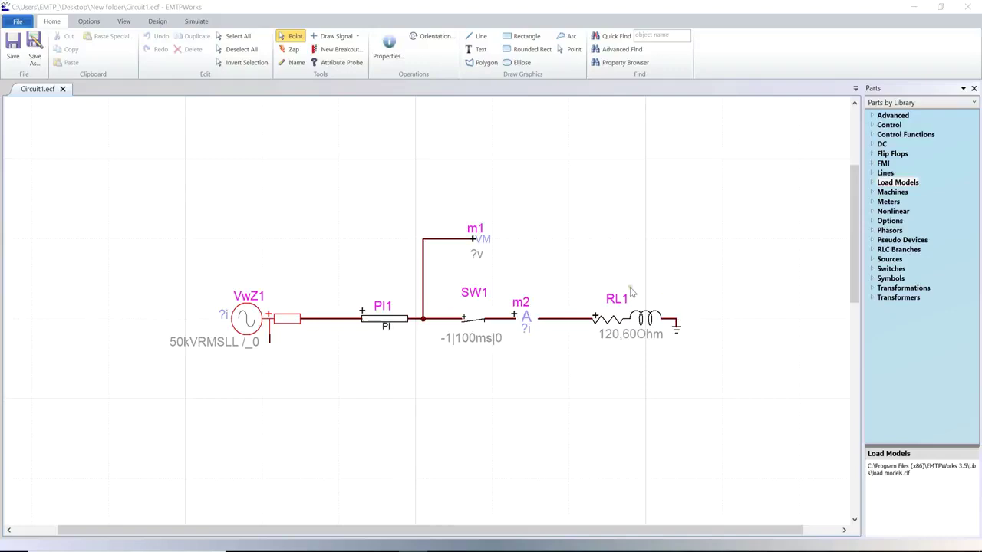
Step: Run Circuit1's steady-state and time-domain simulation with unchanged options (10 µs step, 100 ms)
left_click(197, 21)
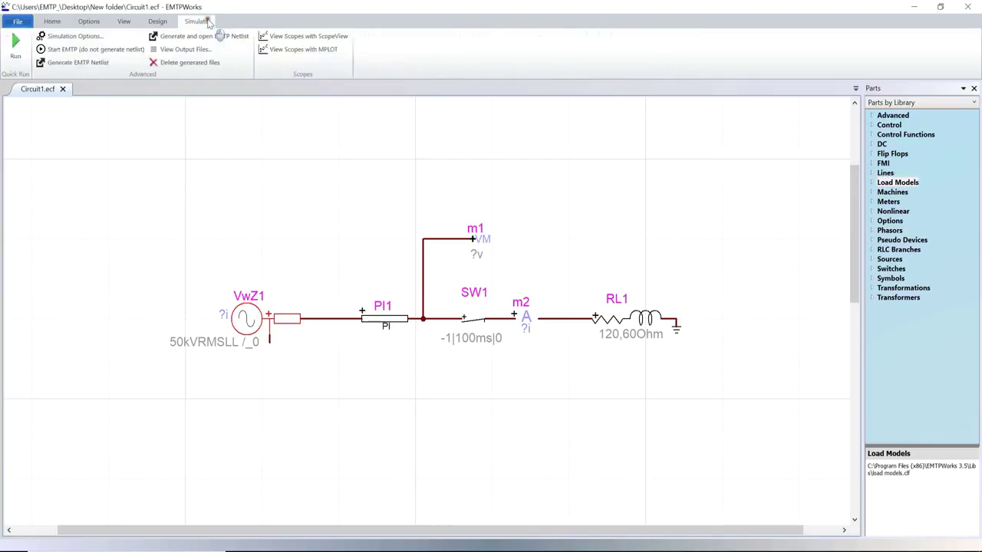
left_click(71, 36)
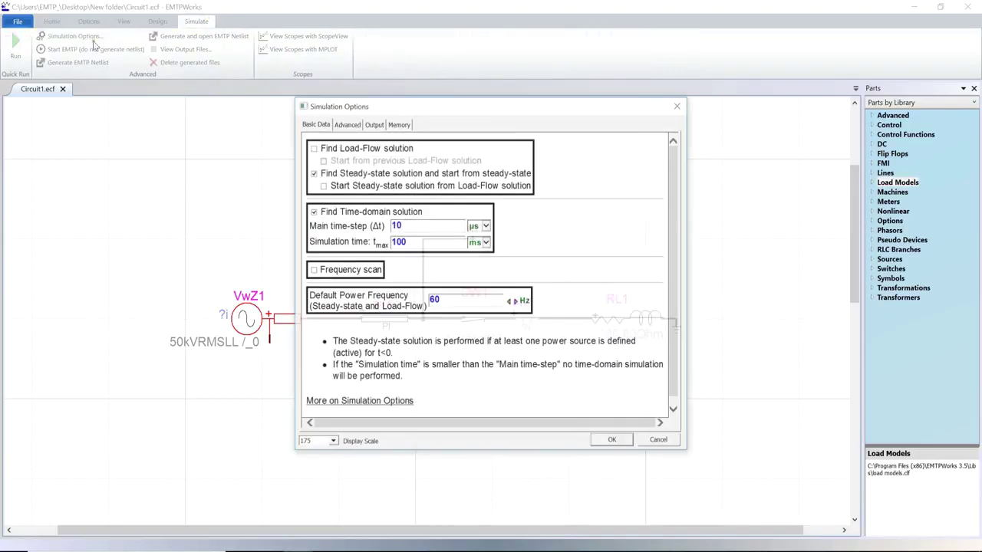
left_click(613, 441)
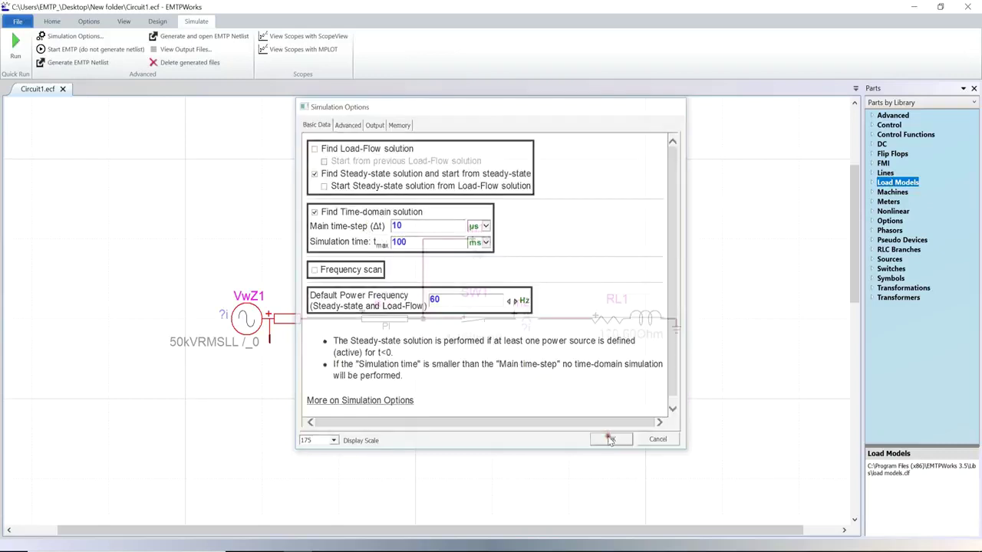
left_click(15, 42)
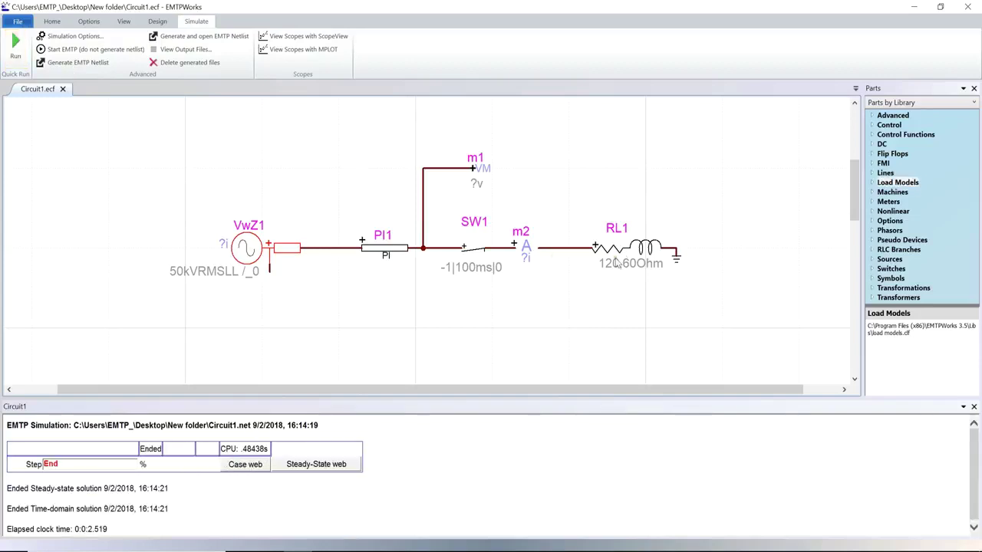
Step: Replace RL1 with a 'PQ load with load-flow (LF)' from Load Models after m2
key("Delete")
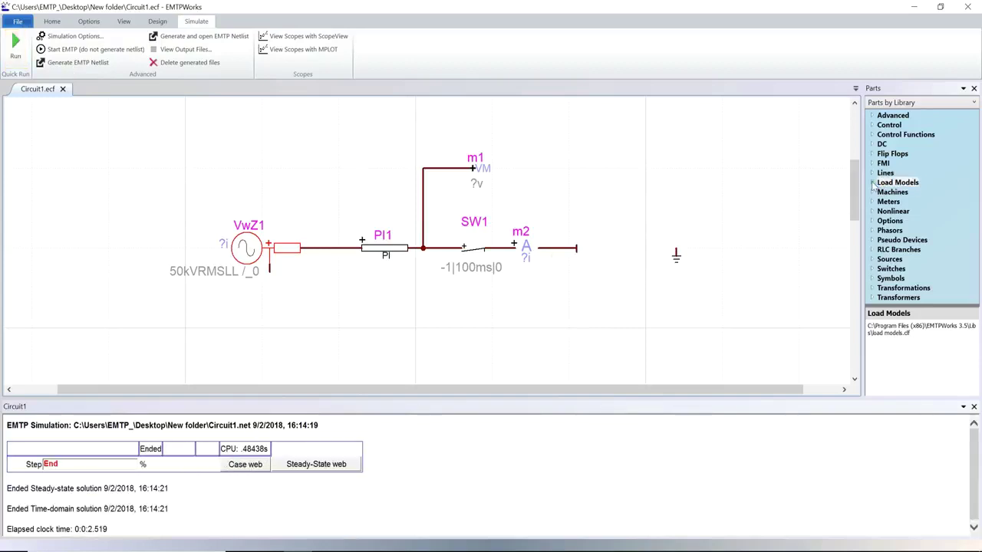
left_click(872, 183)
left_click_drag(894, 203, 599, 246)
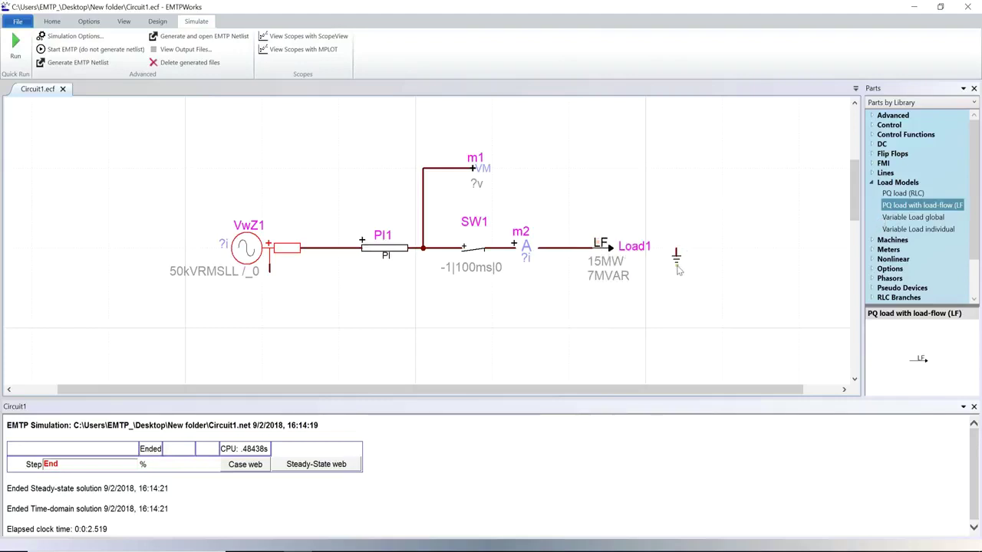
Step: Set Load1's voltage to 50 kV, P to 1.9 and Q to 0.9
double_click(621, 257)
left_click_drag(387, 192, 344, 215)
type("501")
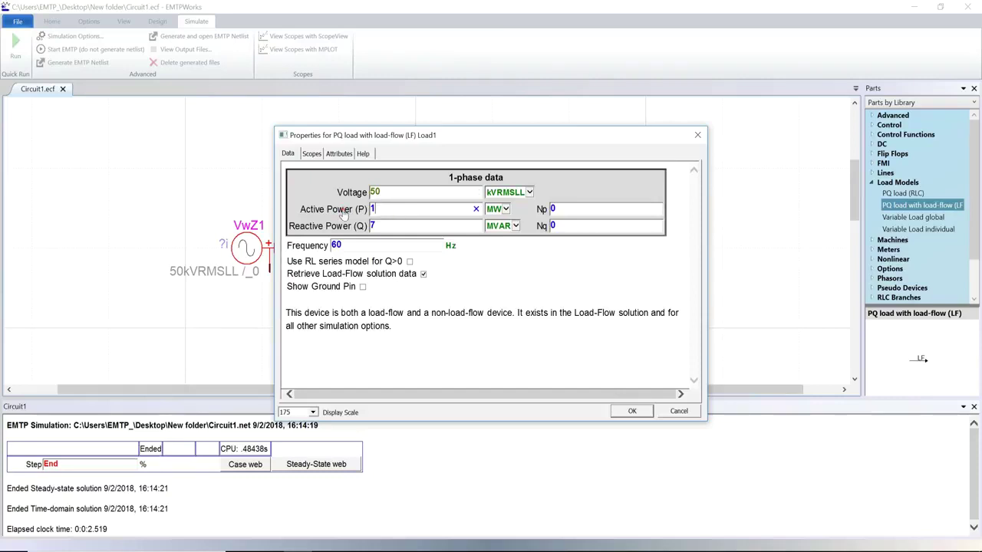
type(".9")
left_click_drag(389, 228, 345, 227)
type("0.9")
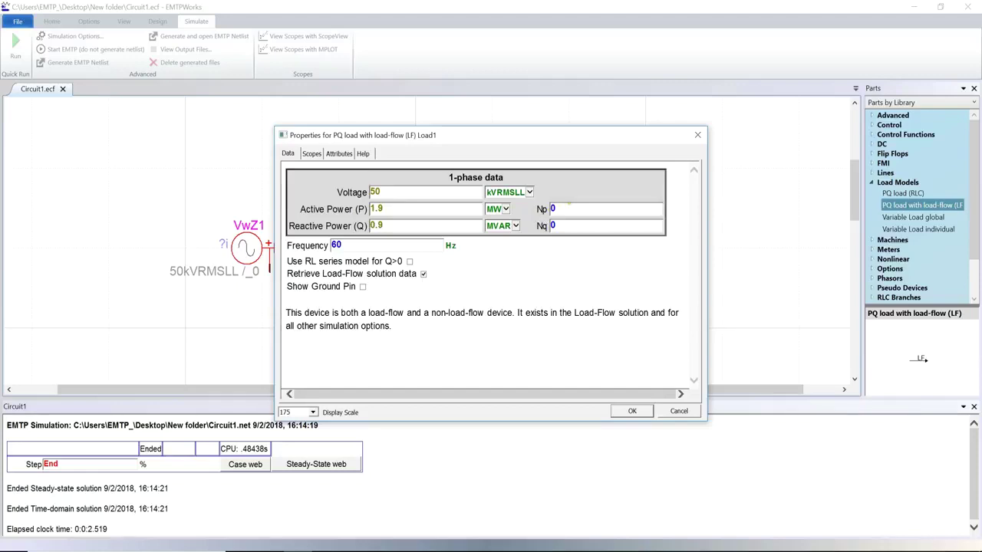
Step: Set Load1's Np and Nq exponents to 0 and confirm the load settings
left_click(564, 208)
type("1")
left_click(564, 224)
type("1")
left_click(583, 248)
left_click(568, 209)
type("2")
left_click(568, 225)
type("2")
left_click(568, 209)
type("0")
left_click(540, 227)
type("0")
left_click(629, 411)
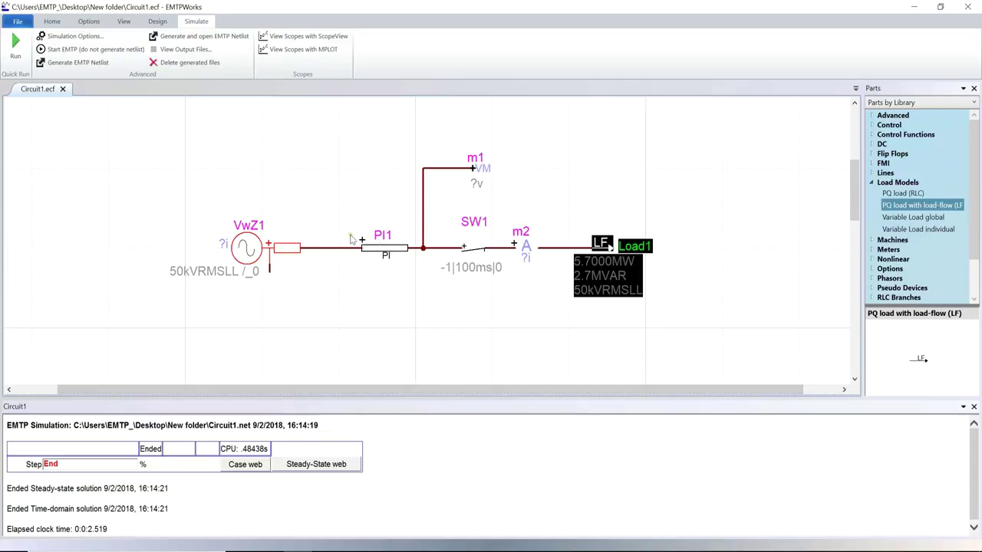
Step: Place a Load-Flow Bus from Sources at the node between VwZ1 and PI1
left_click(243, 236)
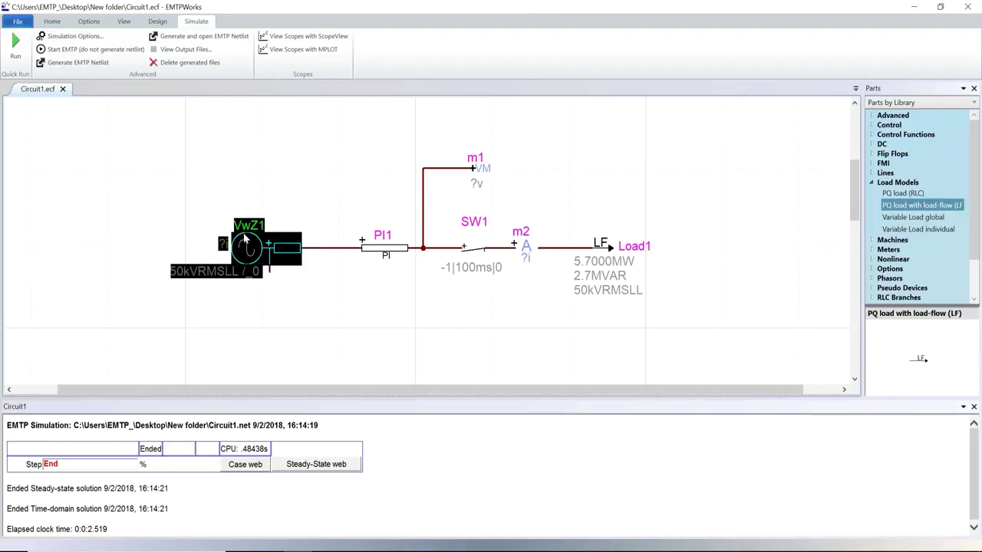
left_click(872, 183)
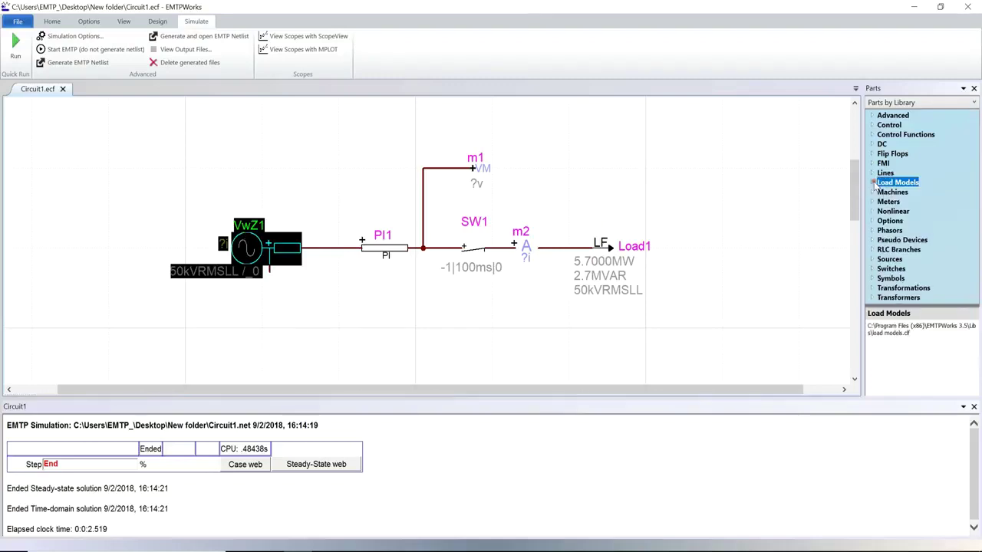
left_click(872, 259)
scroll(887, 253, "down", 4)
scroll(887, 253, "down", 1)
mouse_move(904, 281)
left_mouse_down()
mouse_move(835, 238)
mouse_move(300, 181)
mouse_move(342, 263)
mouse_move(327, 253)
left_mouse_up()
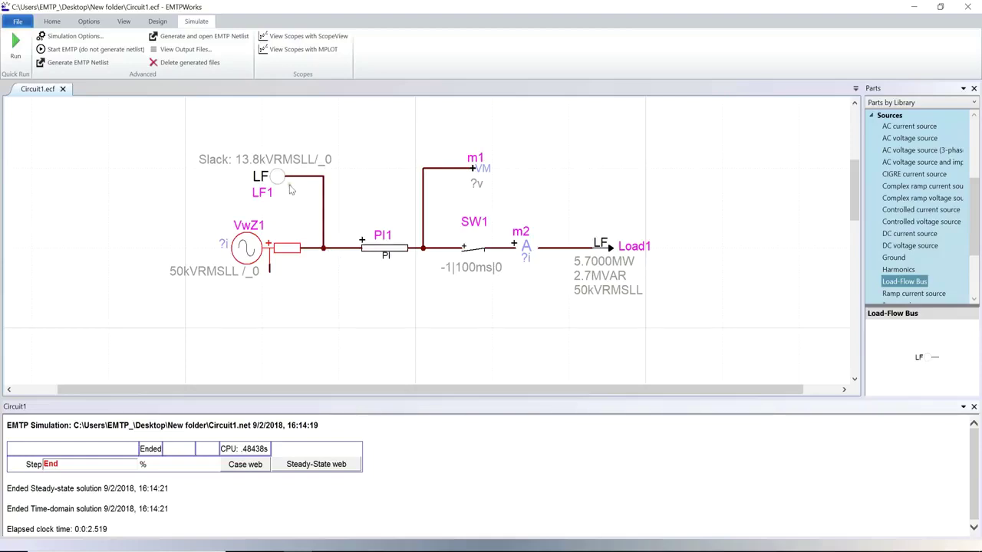
Step: Set source VwZ1's load-flow solution device to Slack:LF1
double_click(254, 243)
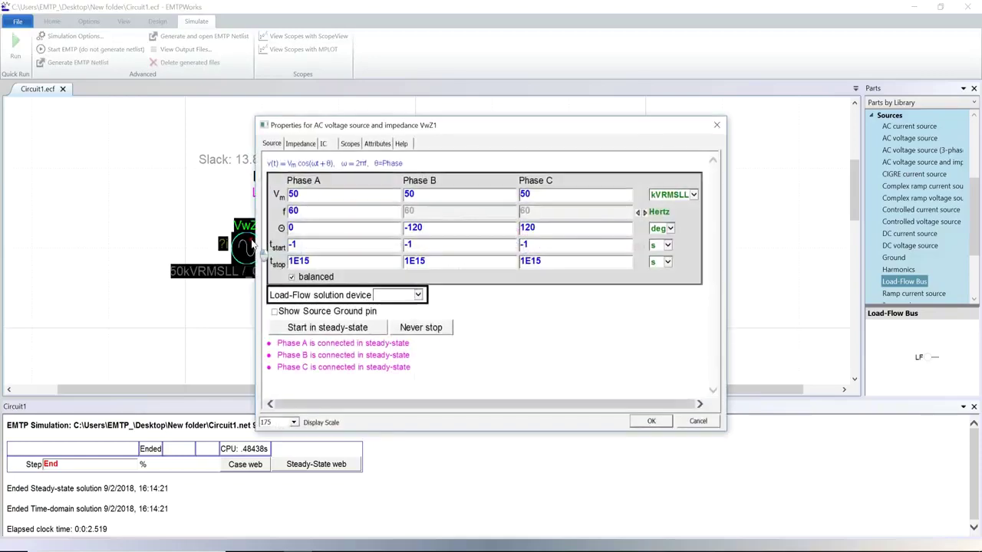
left_click(382, 295)
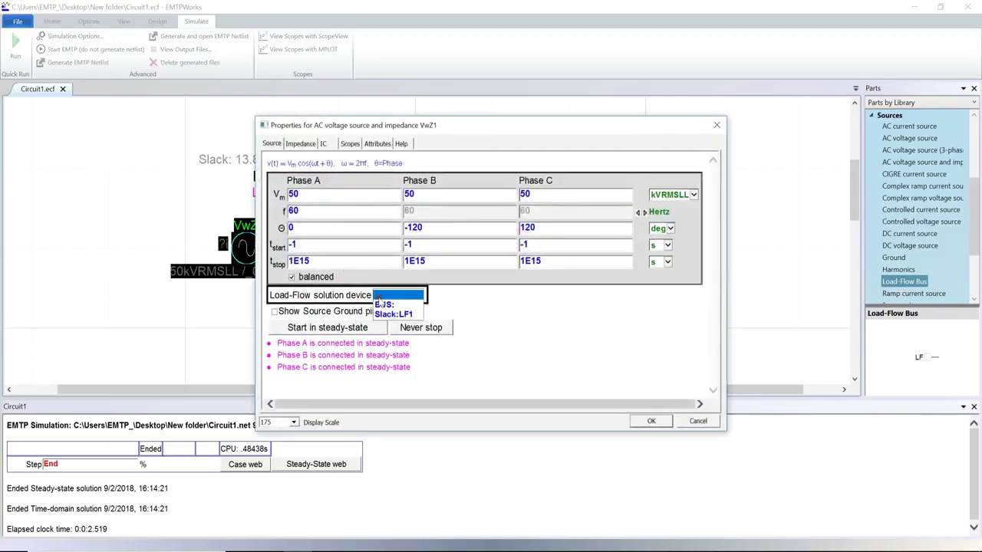
left_click(394, 314)
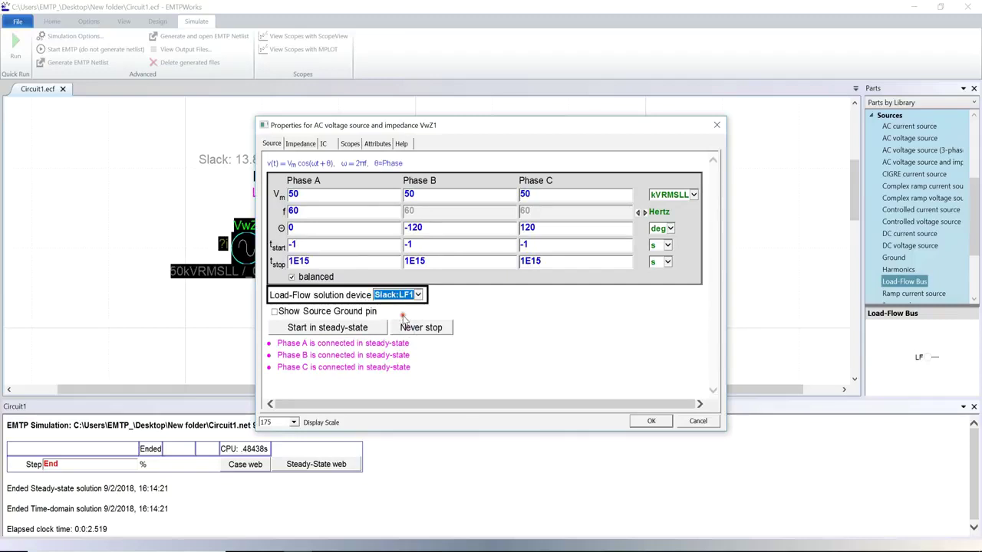
left_click(651, 421)
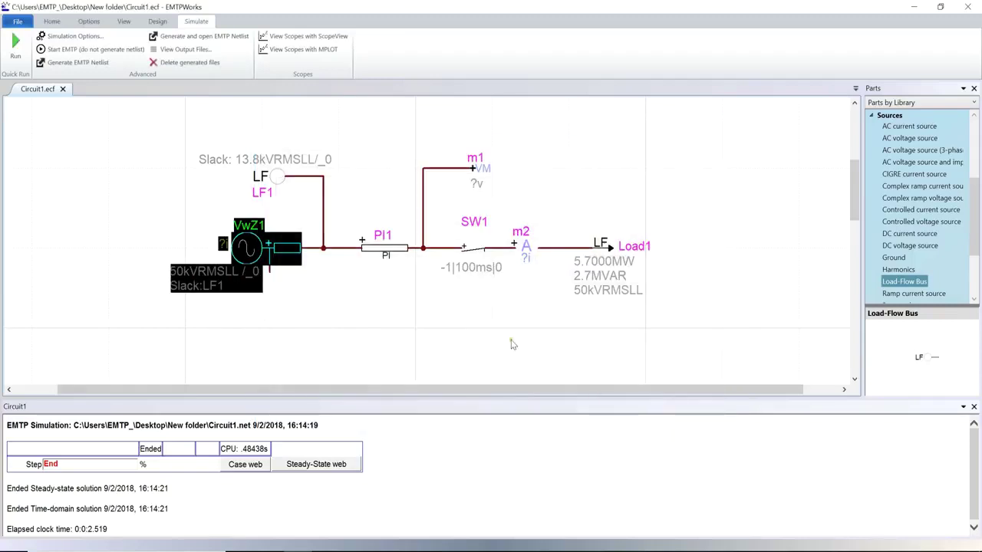
double_click(279, 178)
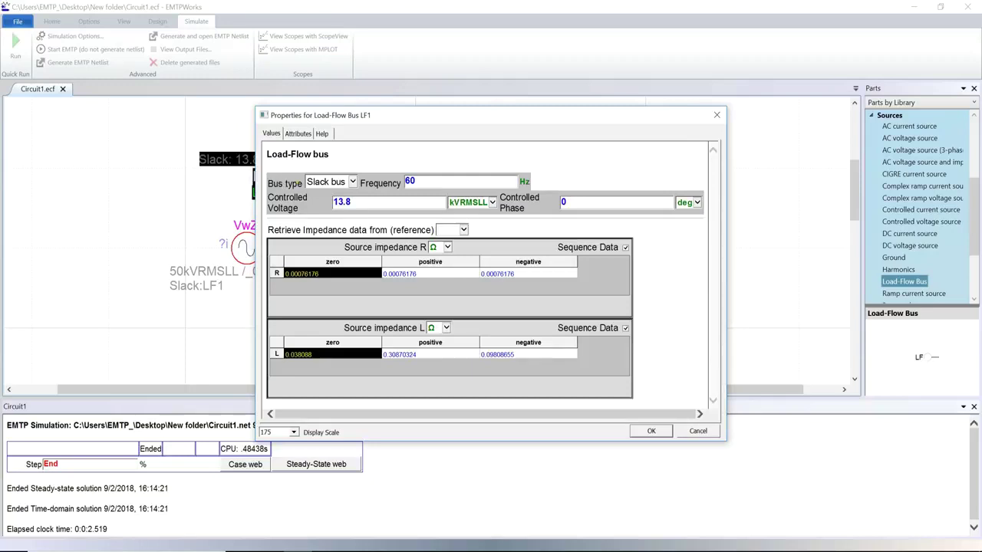
Step: Give slack bus LF1 impedance data from VwZ1 and a 50 kV controlled voltage
left_click(463, 230)
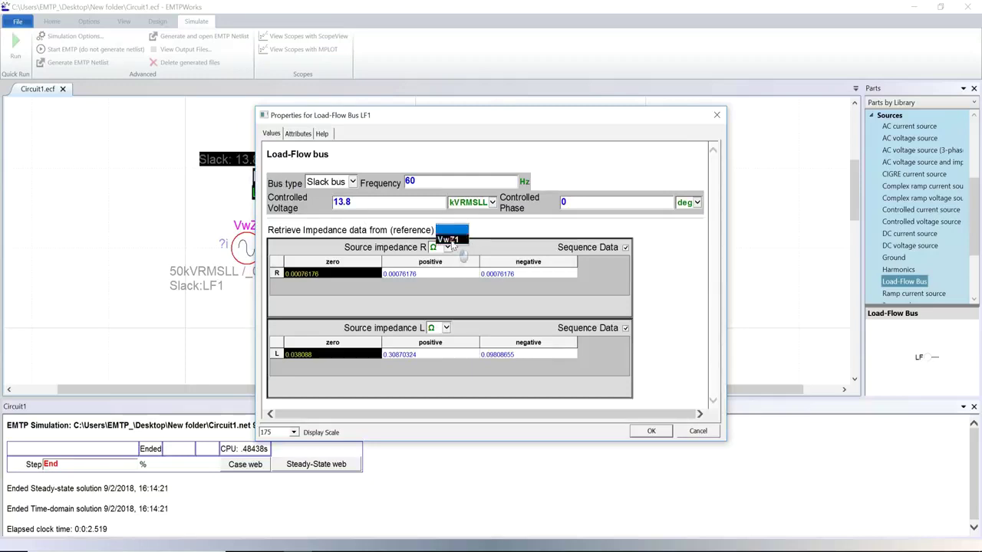
left_click(453, 241)
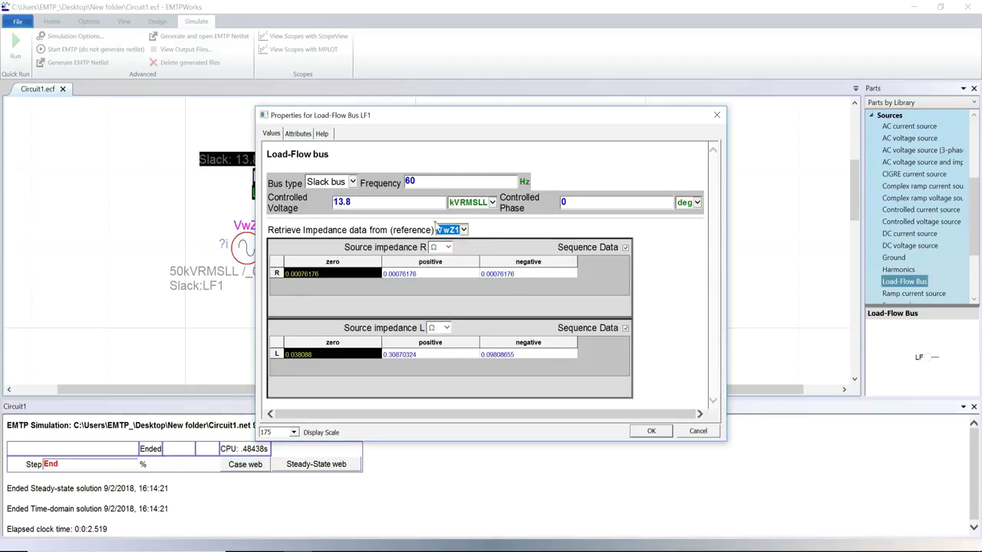
left_click_drag(391, 120, 470, 117)
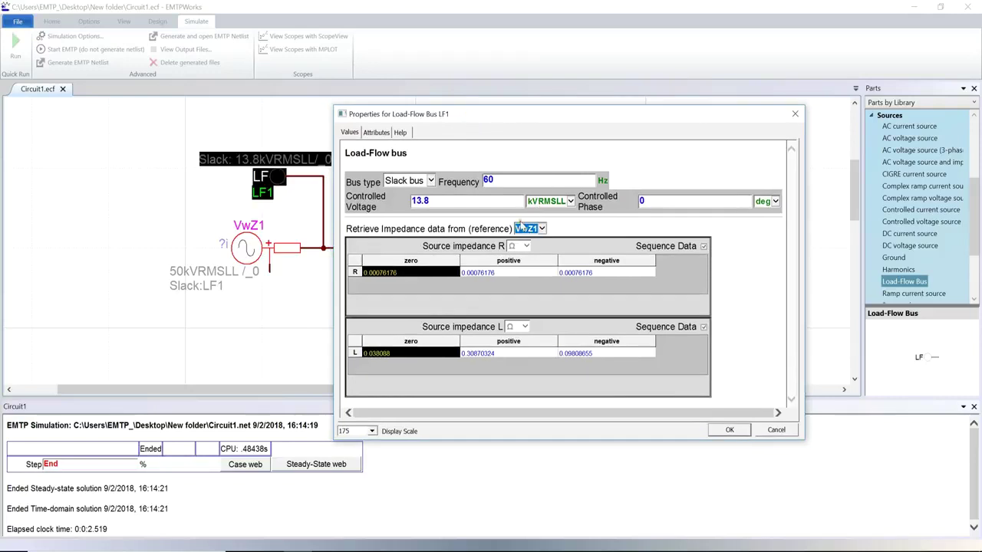
left_click(428, 201)
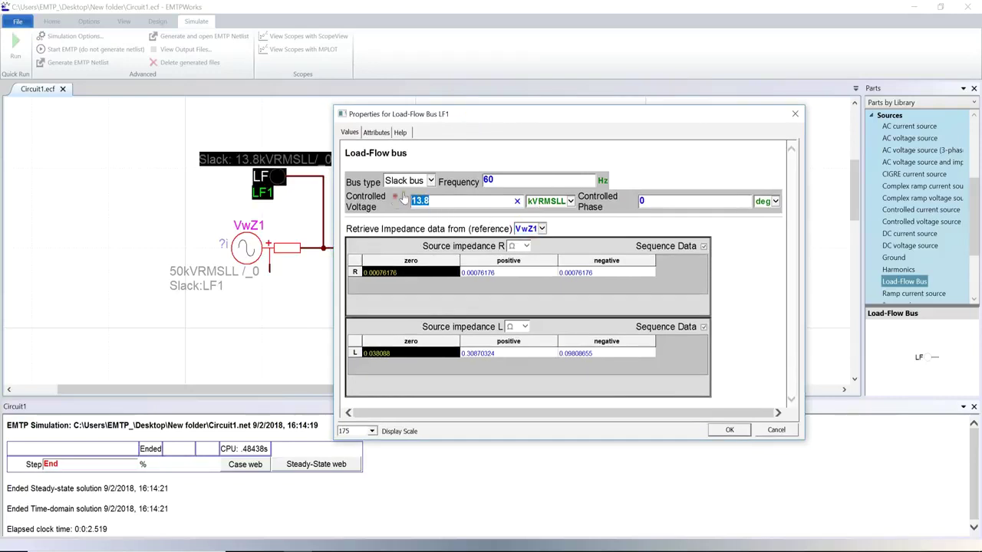
type("50")
left_click(652, 218)
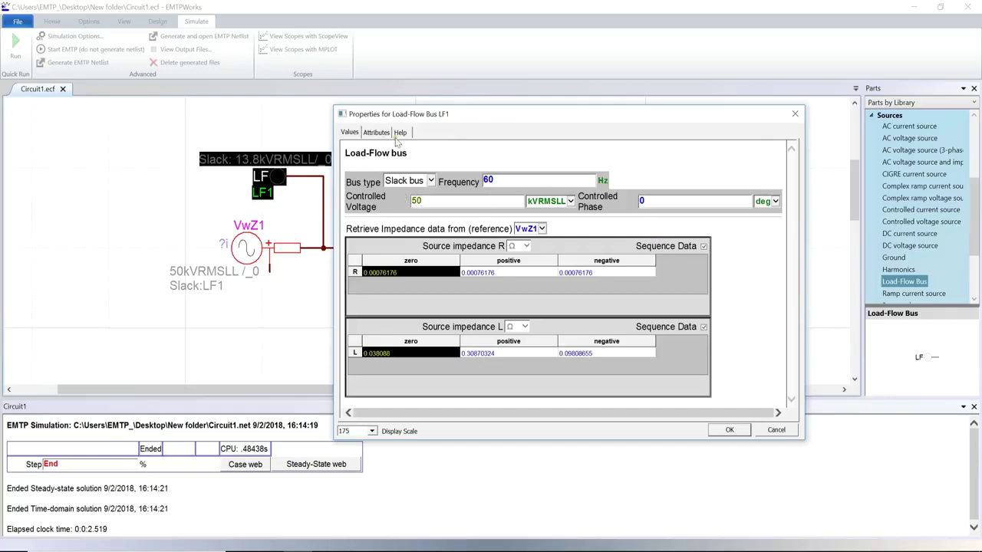
left_click(420, 182)
left_click(418, 182)
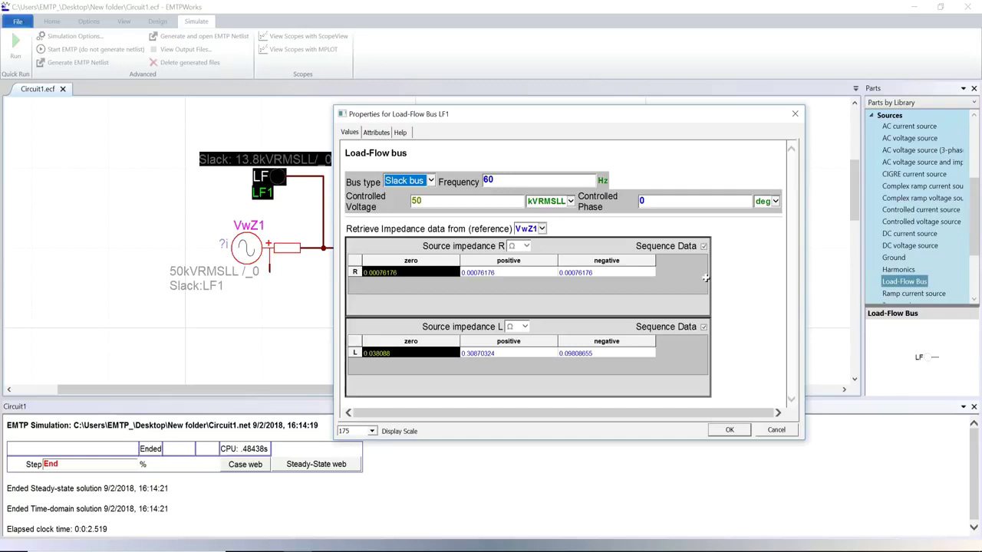
left_click(731, 430)
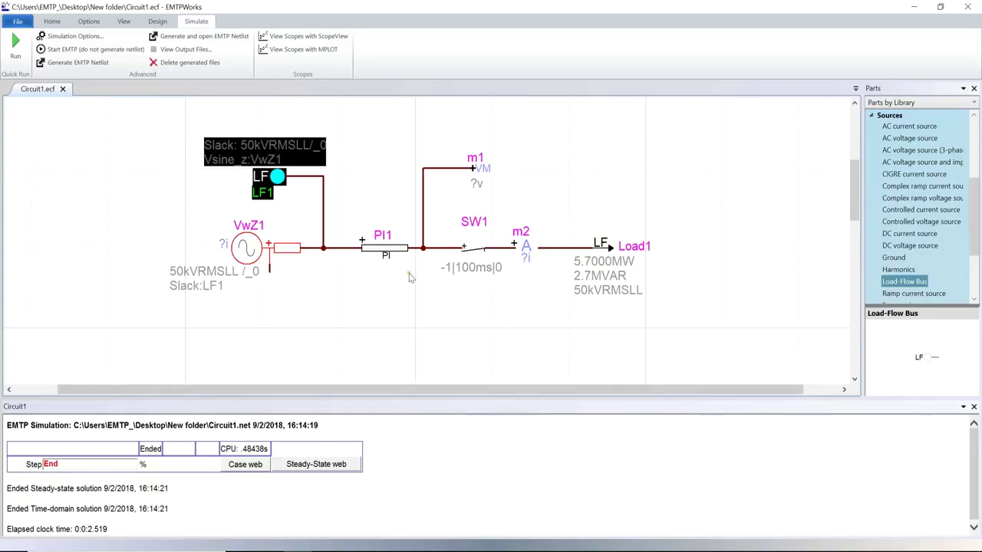
Step: Enable Find Load-Flow solution and run it, converging in 2 iterations
left_click(67, 37)
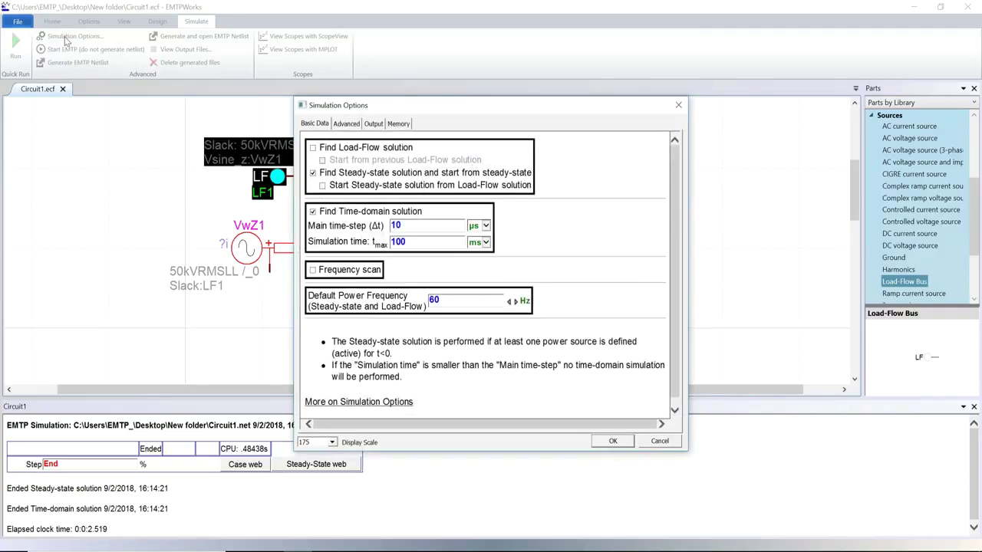
left_click(312, 148)
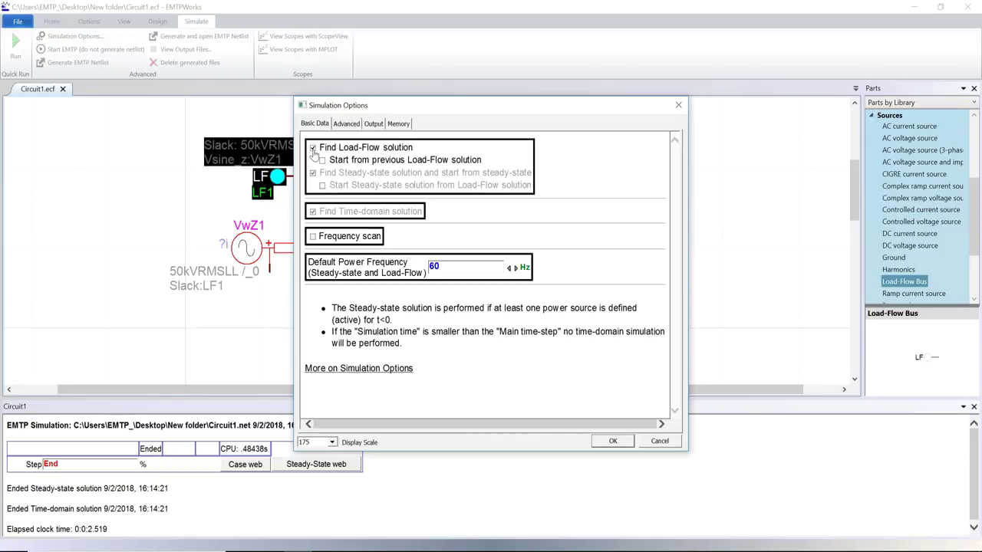
left_click(611, 441)
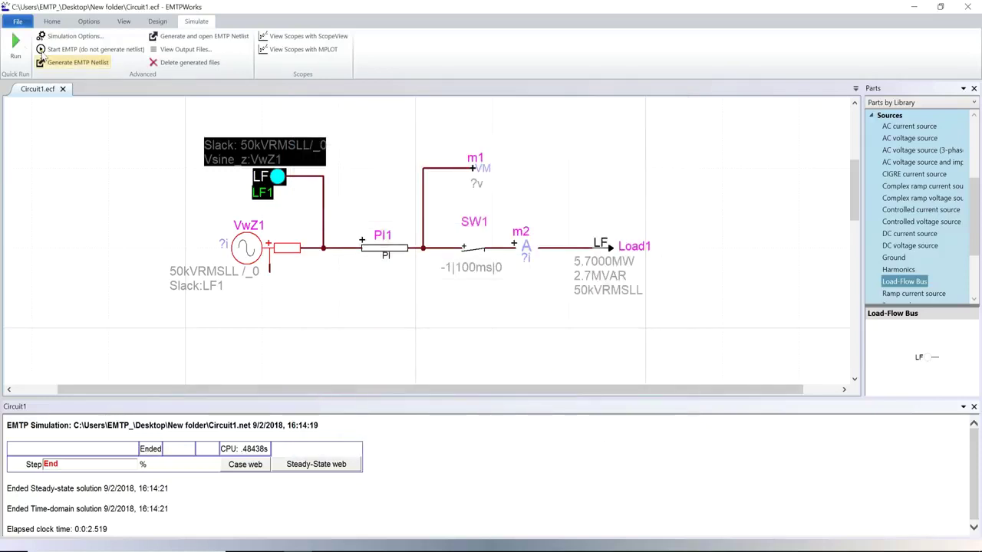
left_click(15, 45)
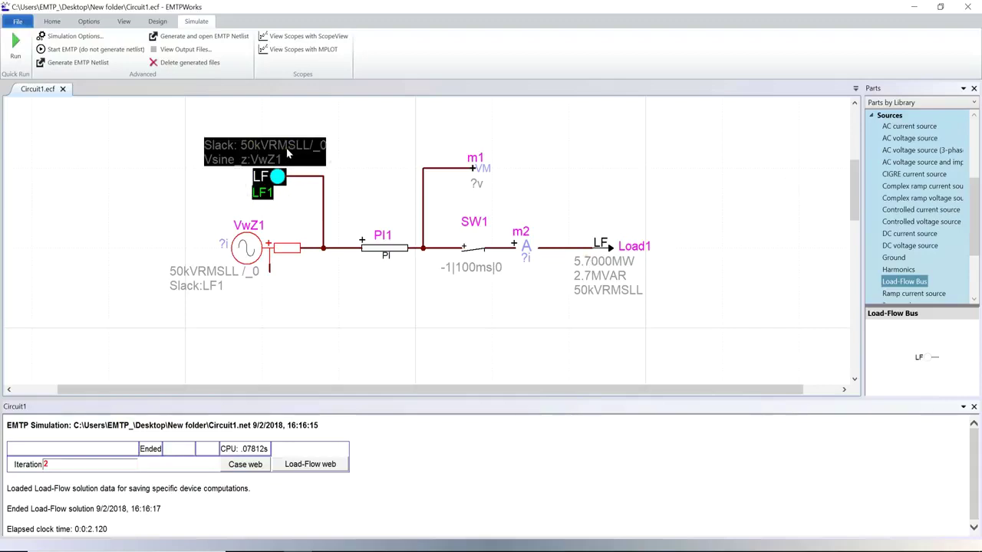
left_click(402, 221)
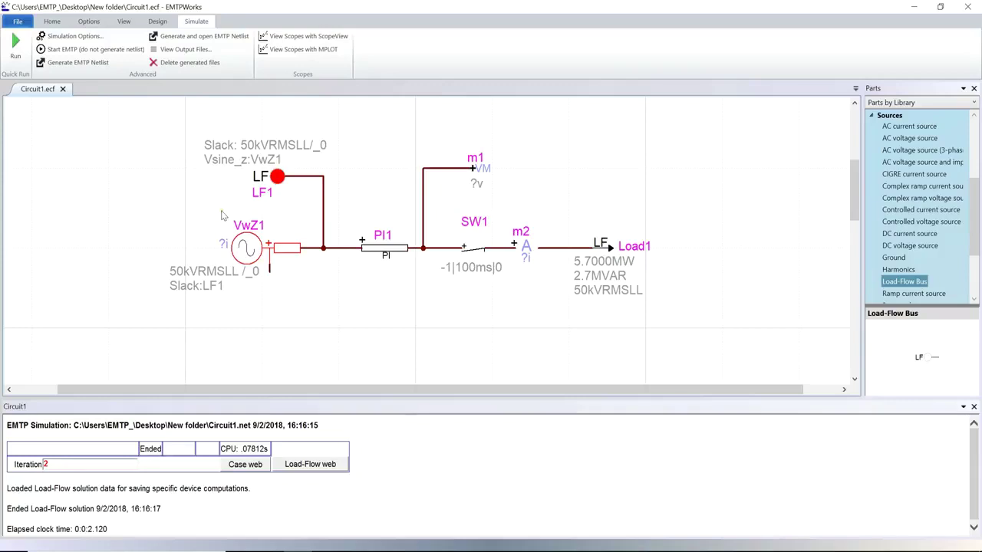
Step: Place a Load-Flow block from Options beside the load and review its solution settings
double_click(885, 115)
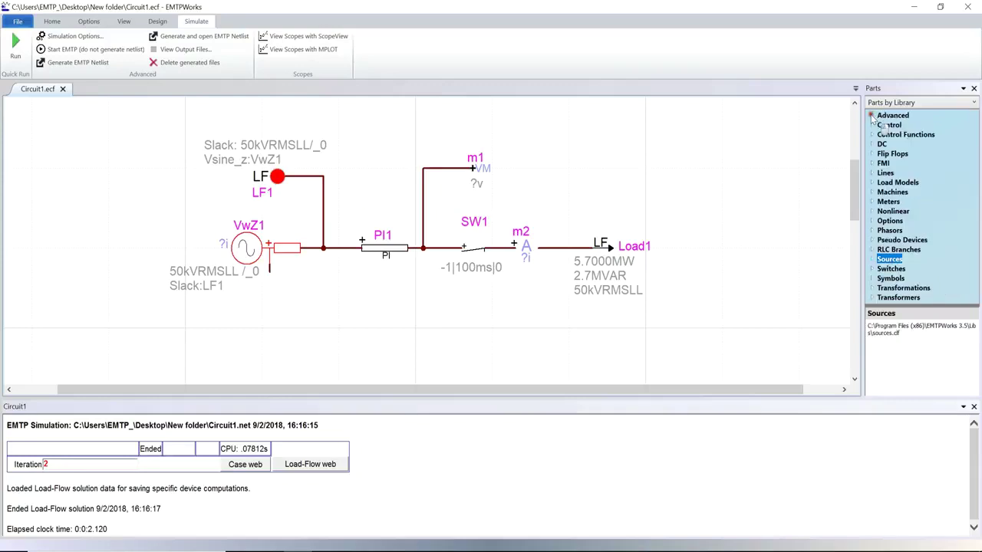
left_click(871, 220)
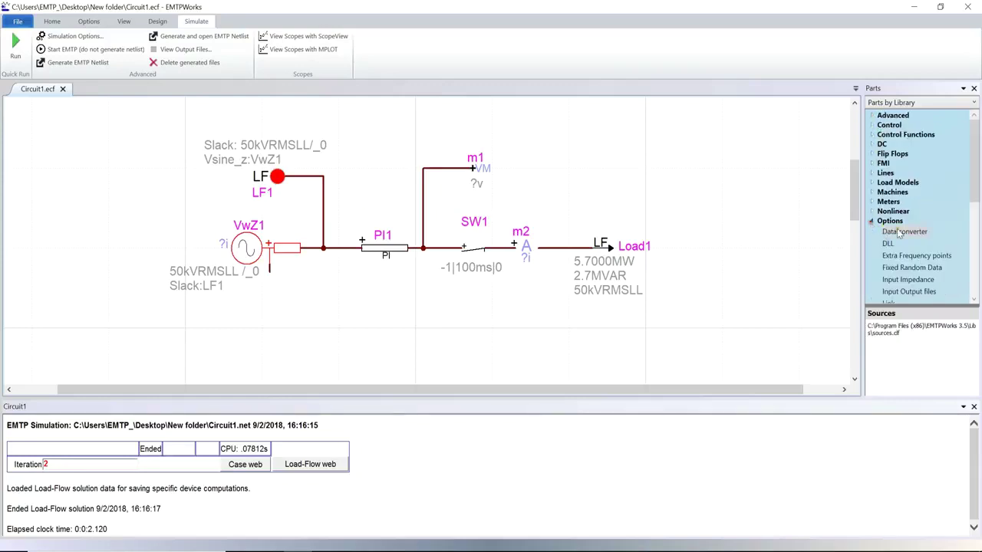
scroll(898, 233, "down", 2)
scroll(899, 233, "down", 1)
left_click_drag(897, 229, 744, 166)
double_click(744, 167)
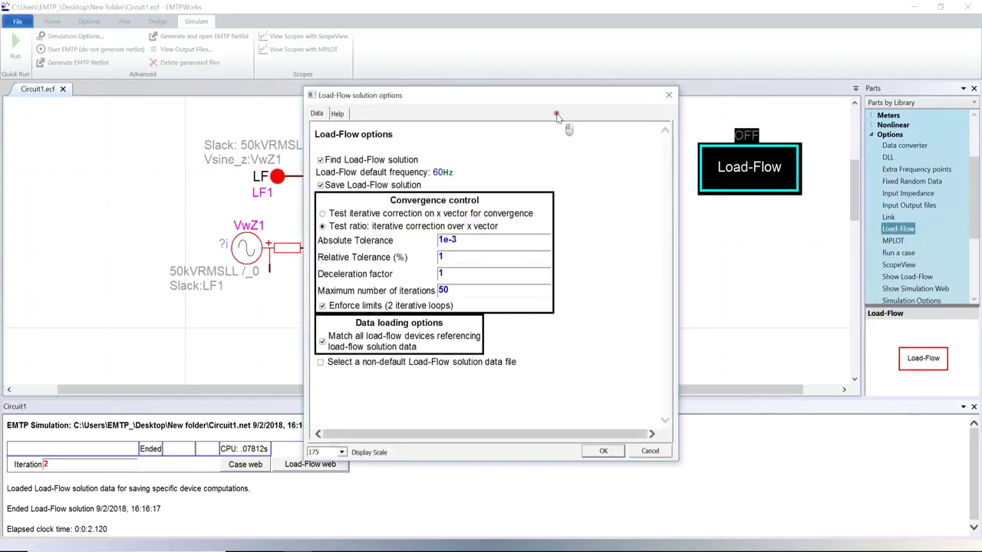
left_click(666, 96)
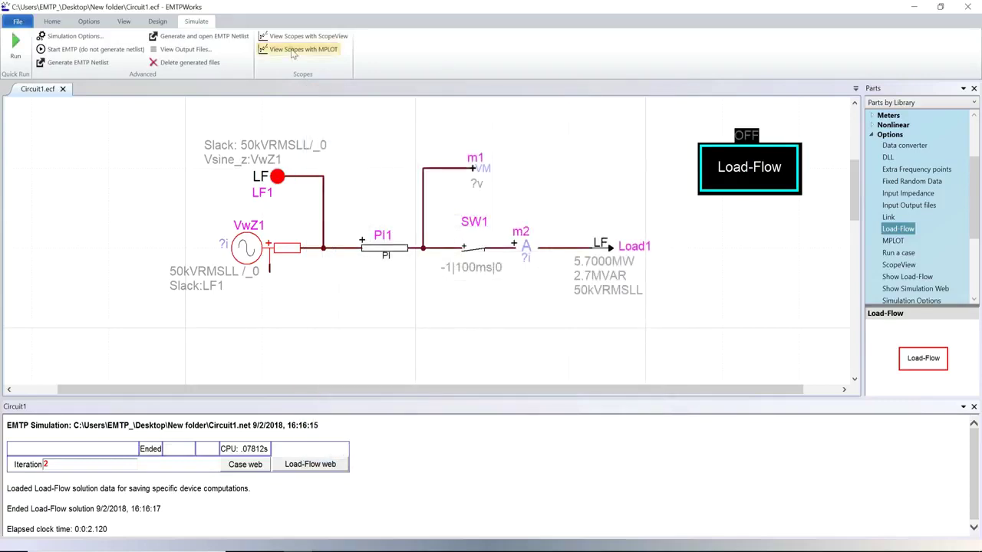
Step: Turn off Find Load-Flow solution and enable Start Steady-state solution from Load-Flow
left_click(96, 40)
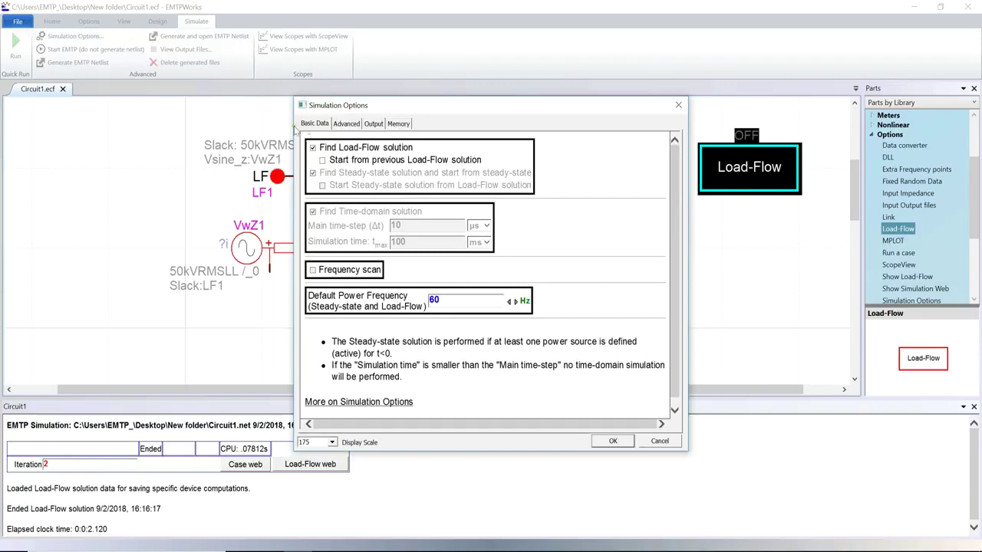
left_click(313, 148)
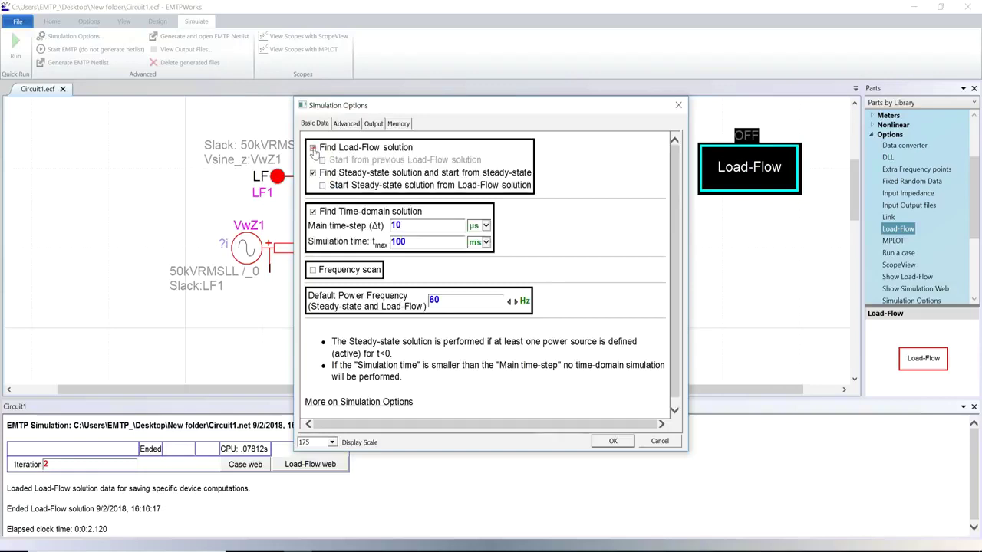
left_click(322, 185)
left_click(612, 442)
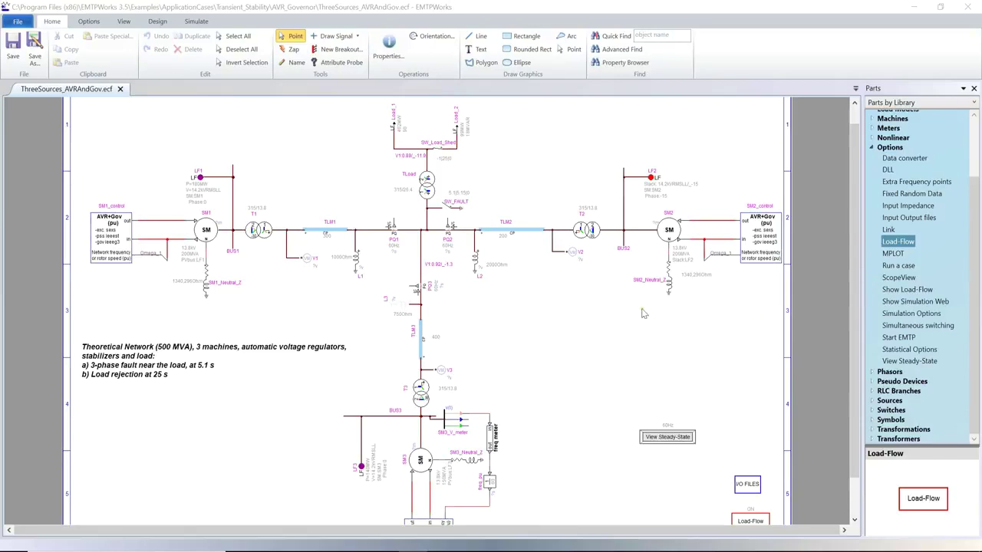
left_click(208, 234)
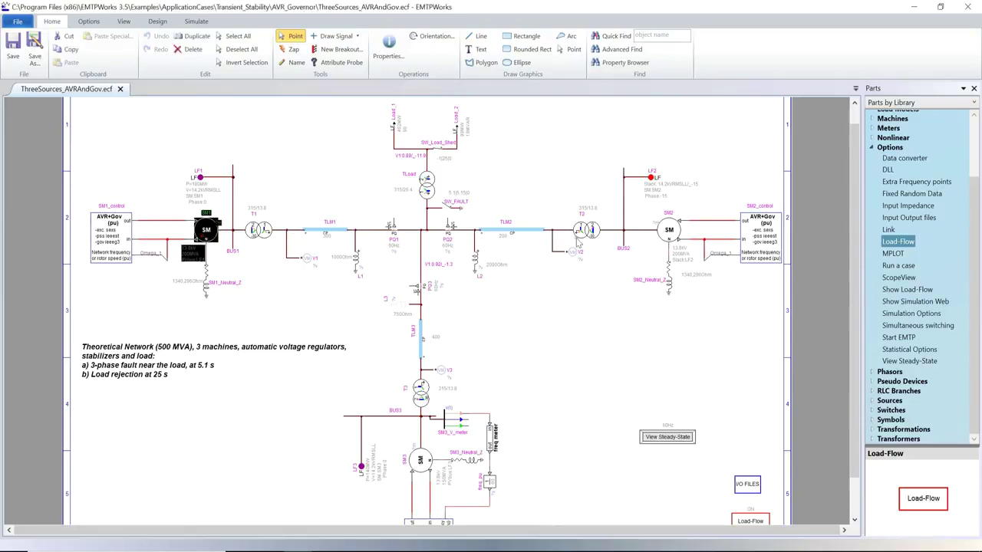
left_click(669, 231)
left_click(426, 465)
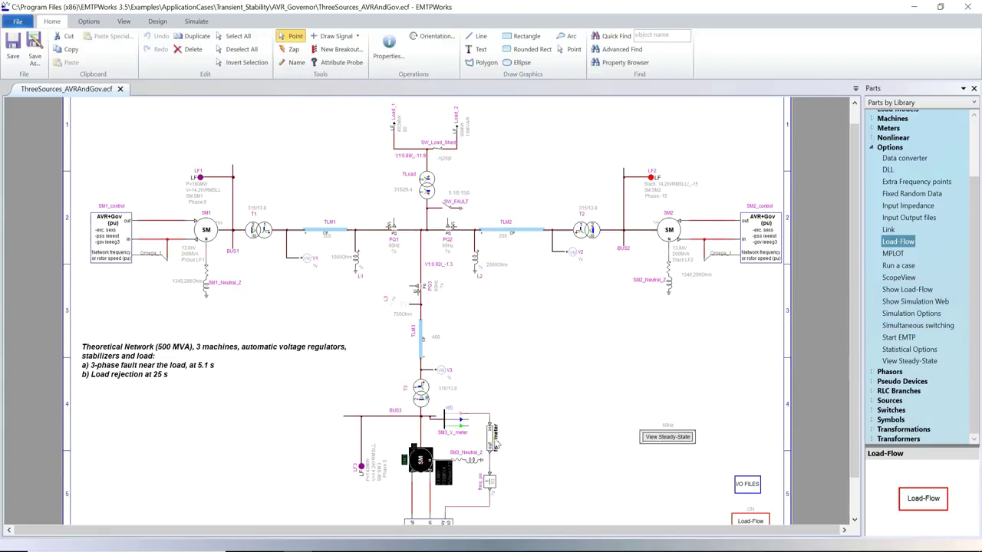
left_click(605, 314)
scroll(632, 290, "up", 1)
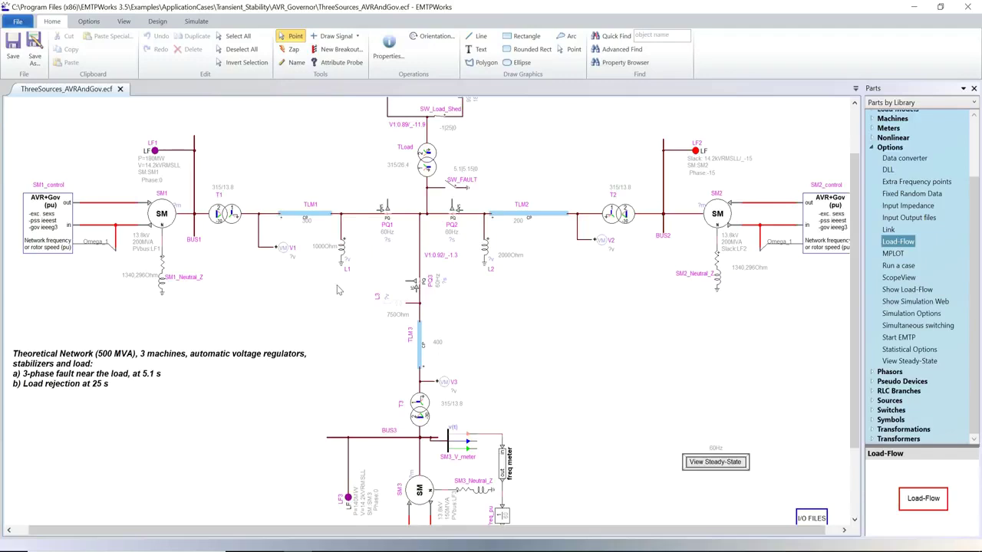
double_click(159, 211)
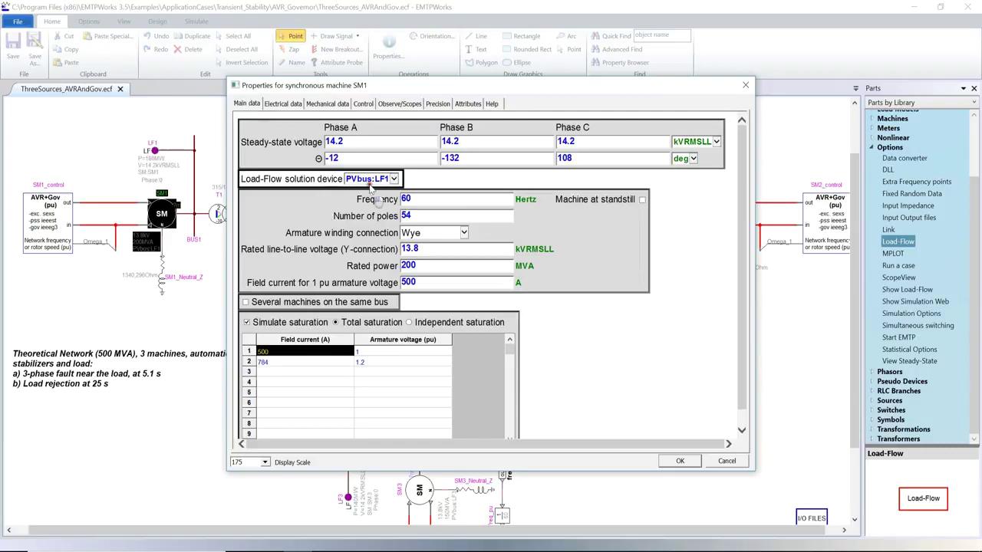
left_click(388, 179)
left_click(375, 178)
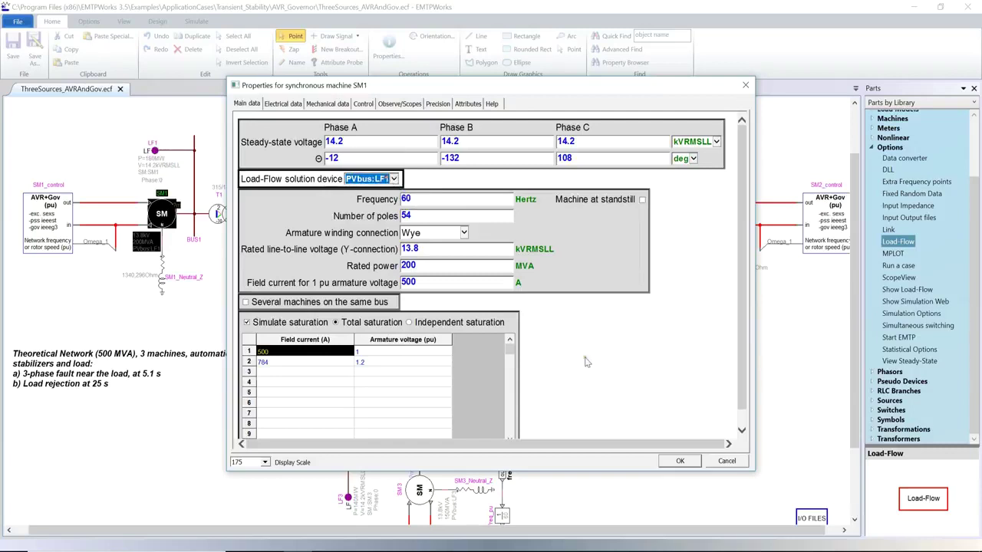
left_click(680, 461)
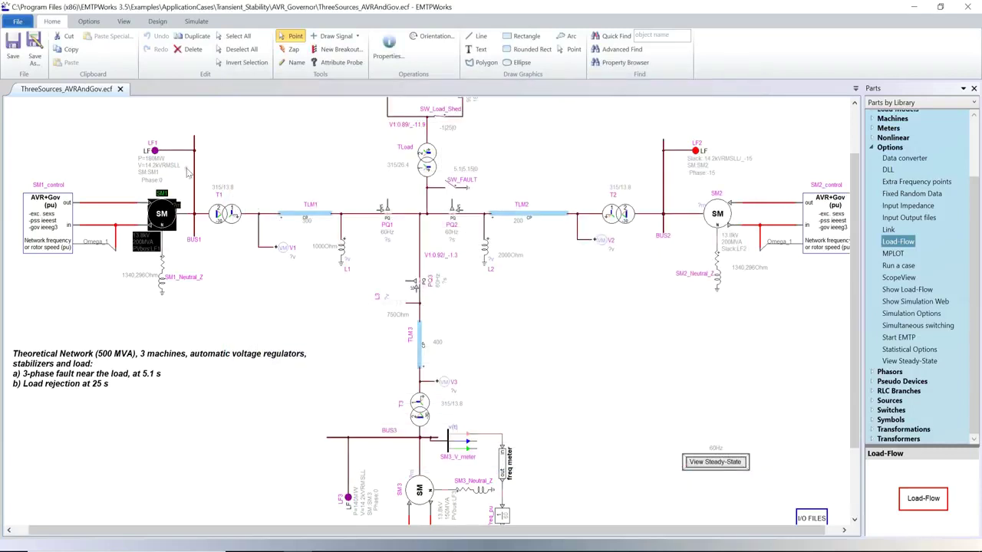
Step: Keep LF1 a PV control bus with SM1 impedance, 14.2 kV, Q -100 to 100 MVAR, and load saved data
double_click(156, 151)
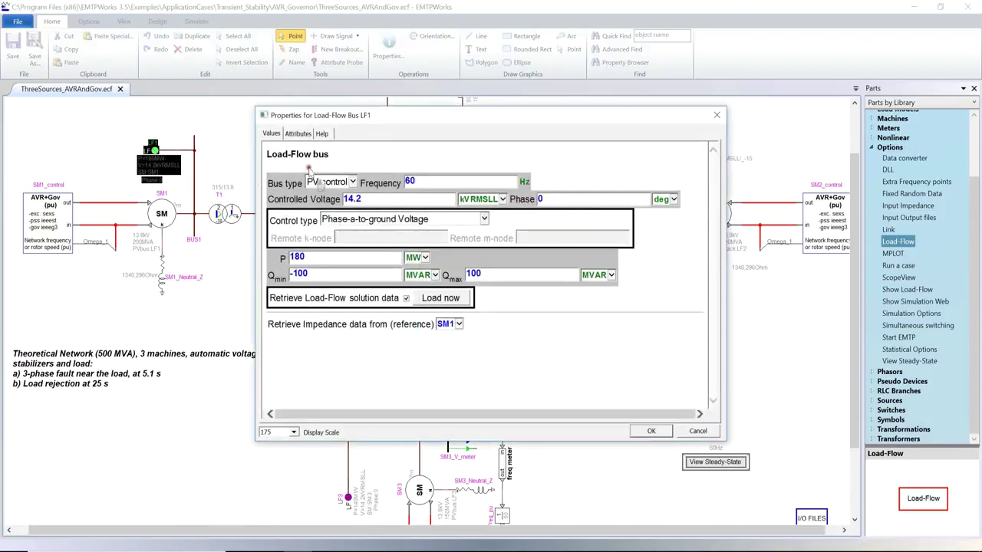
left_click(324, 184)
left_click(325, 184)
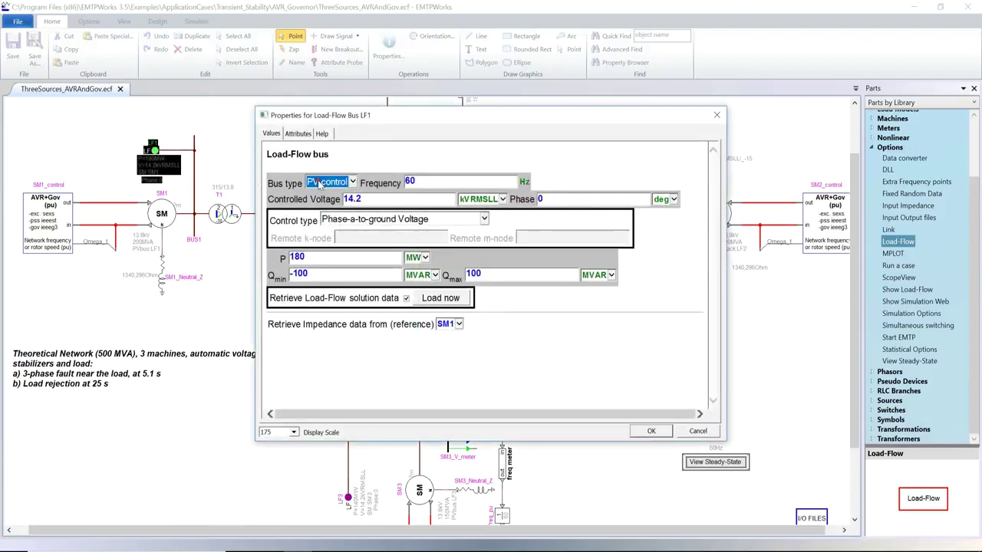
left_click(443, 323)
left_click(461, 338)
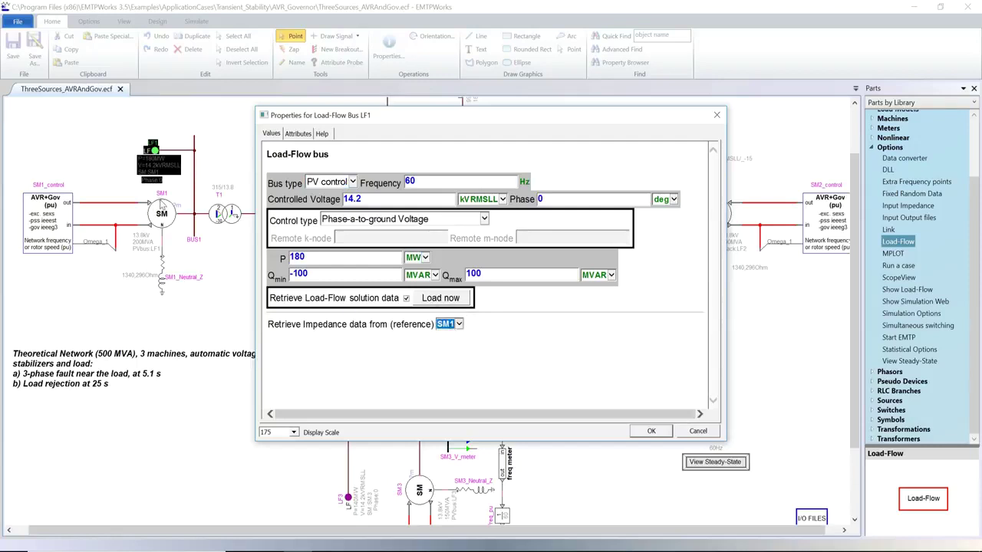
left_click_drag(366, 199, 340, 201)
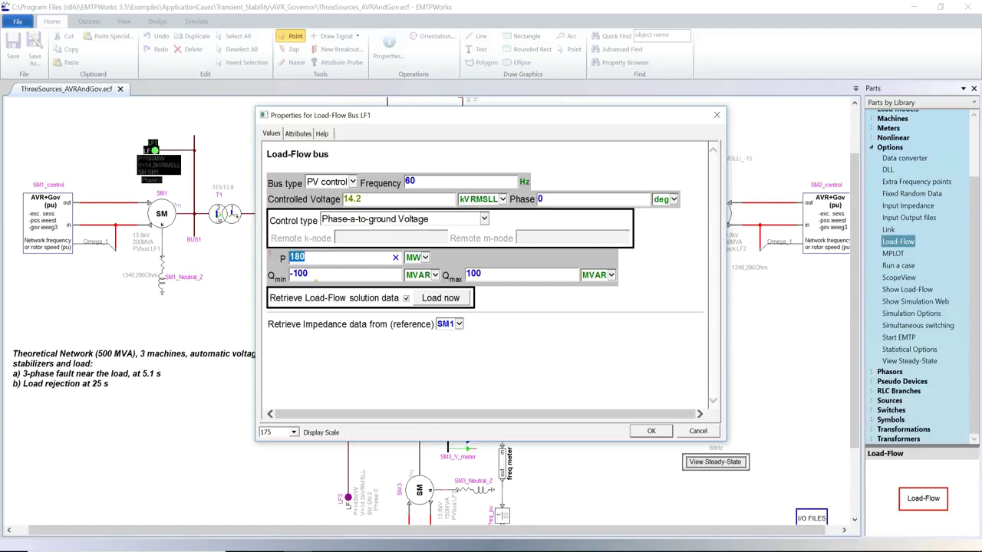
left_click_drag(315, 273, 282, 274)
left_click_drag(483, 273, 456, 273)
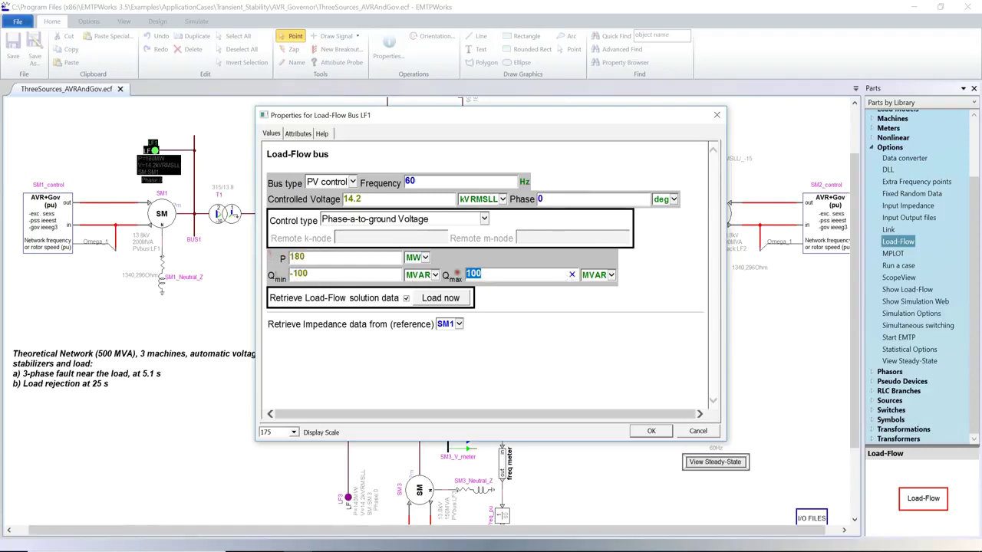
left_click(510, 310)
Step: Check LF1's phase angle of 0 and accept the bus settings
left_click_drag(445, 121, 418, 247)
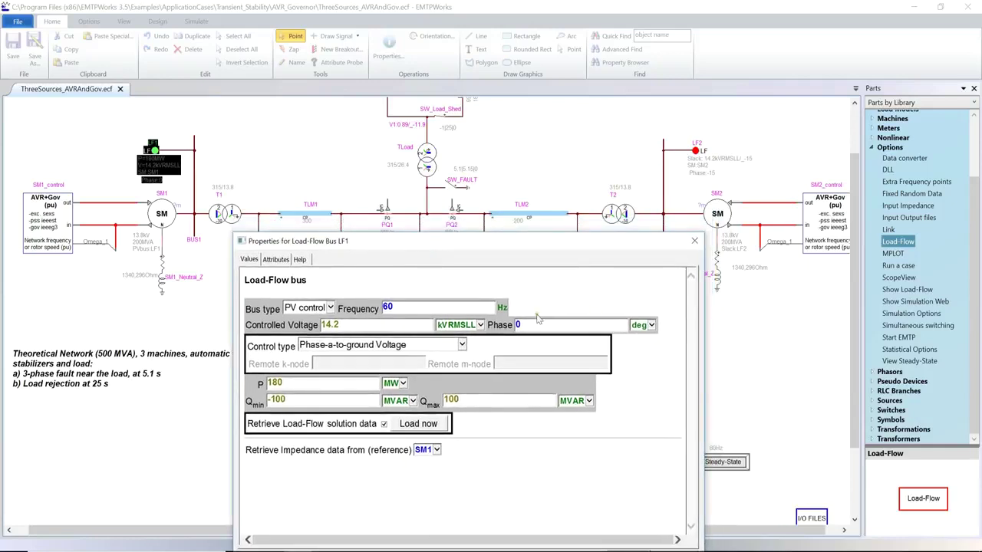
left_click(514, 325)
left_click(547, 329)
left_click_drag(458, 244, 452, 136)
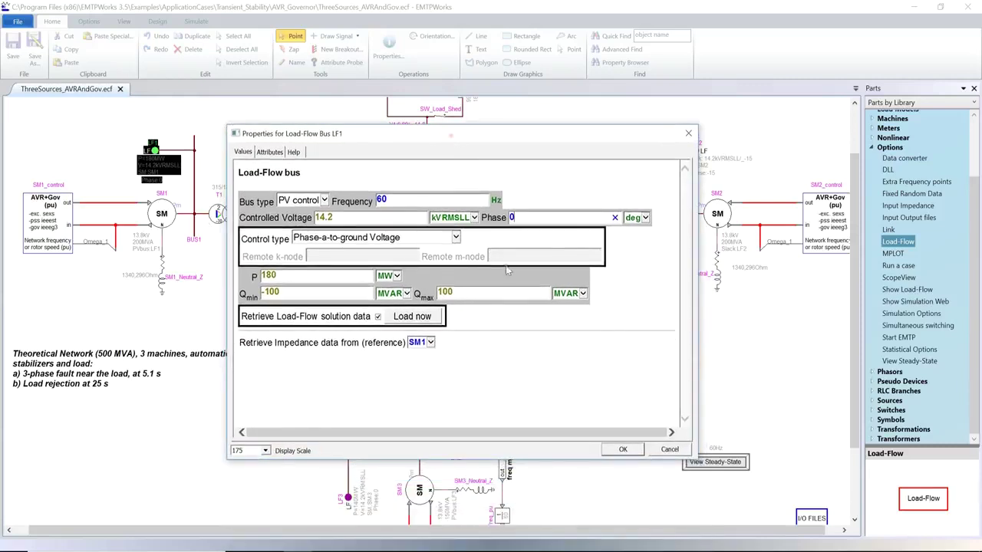
left_click(623, 451)
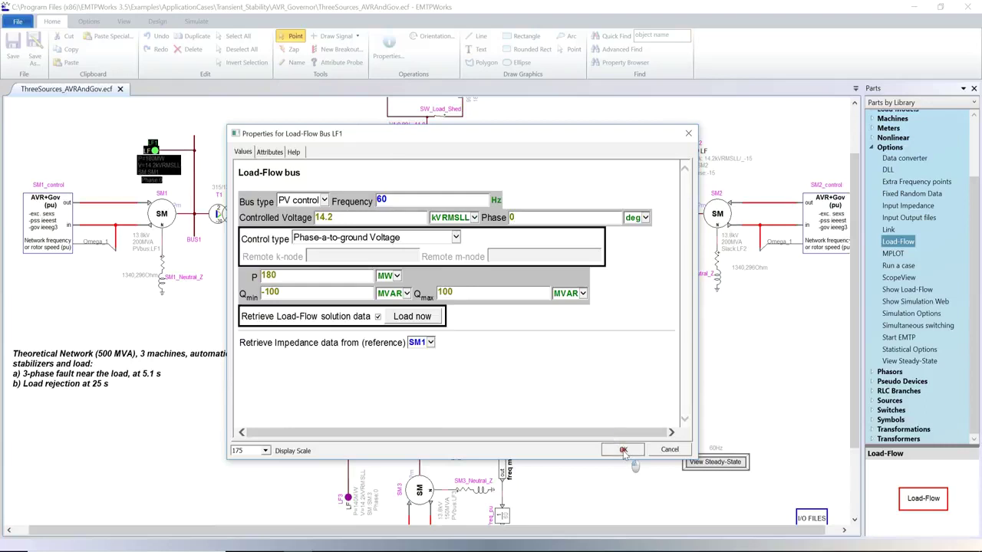
left_click(700, 223)
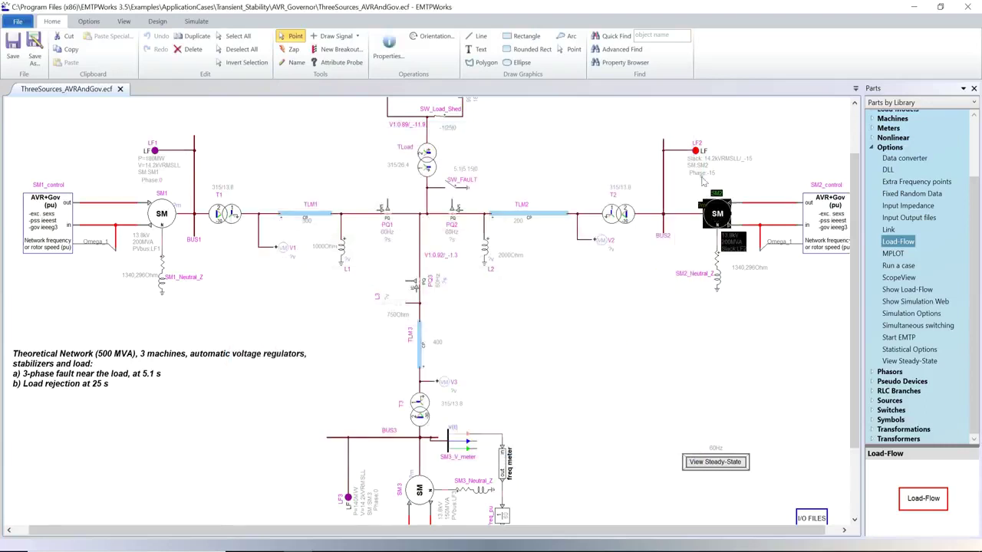
double_click(695, 151)
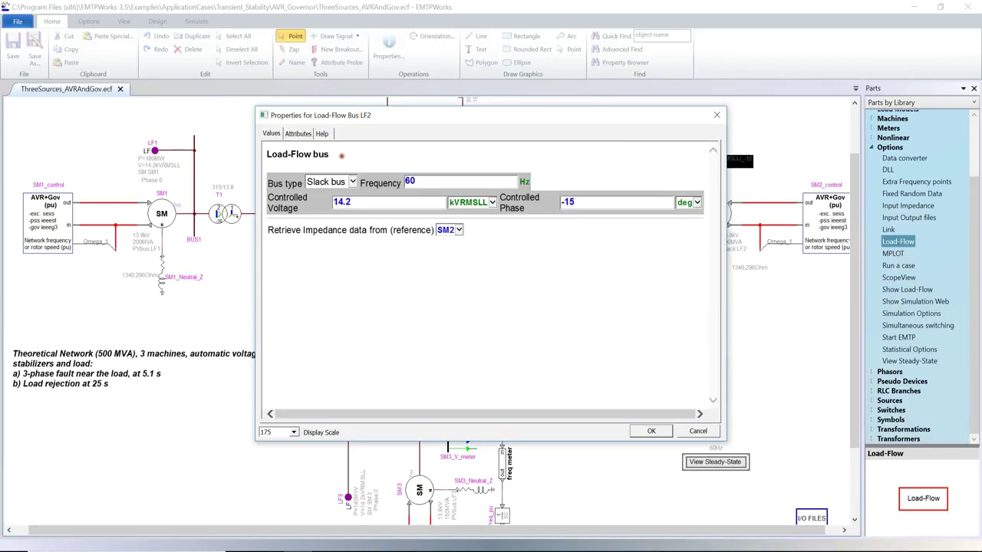
left_click(651, 431)
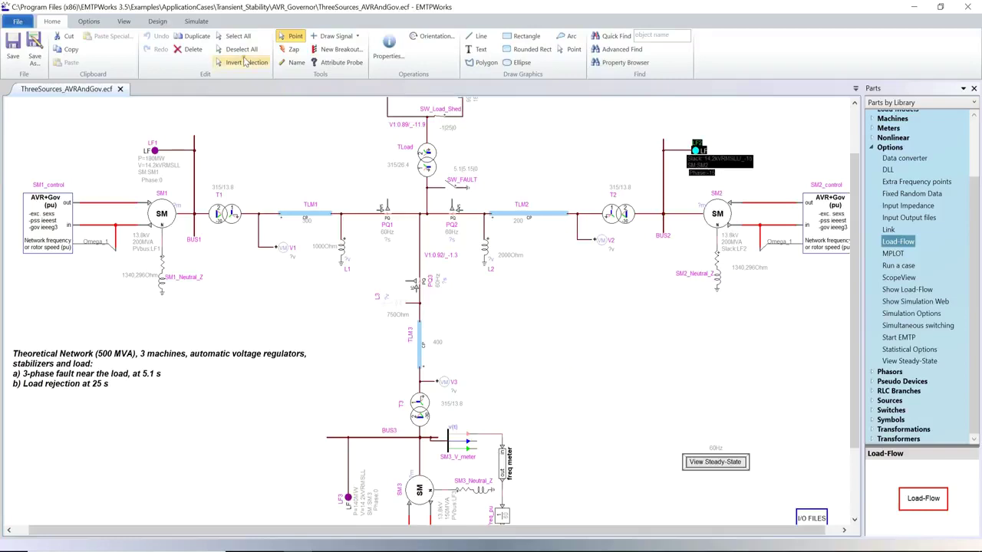
Step: Verify Start Steady-state solution from Load-Flow is checked in Simulation Options
left_click(193, 23)
left_click(76, 36)
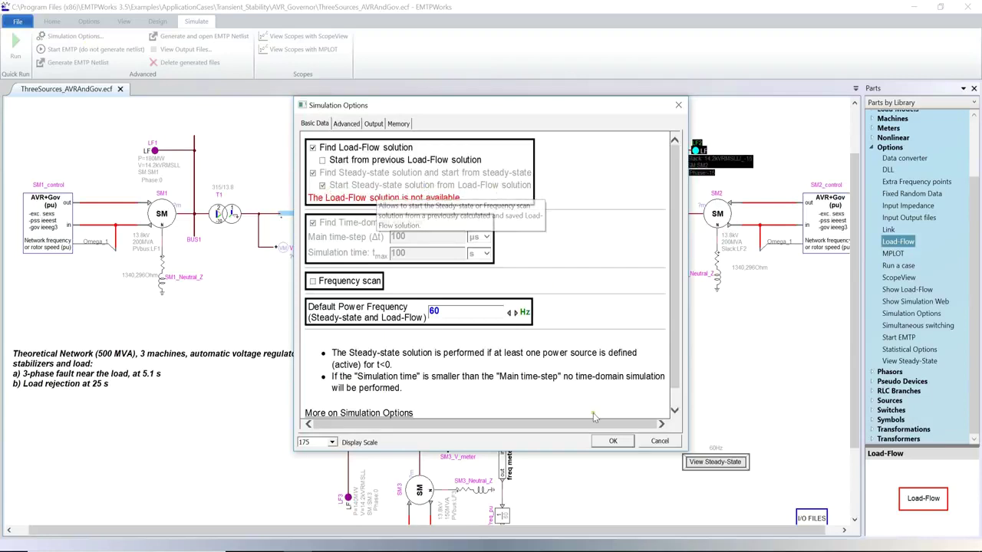
left_click(602, 442)
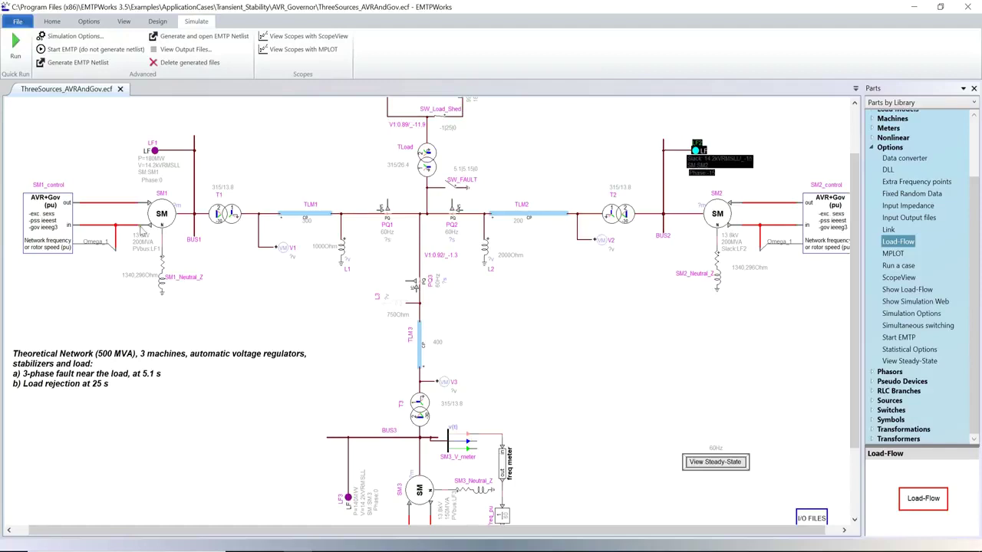
left_click(133, 230)
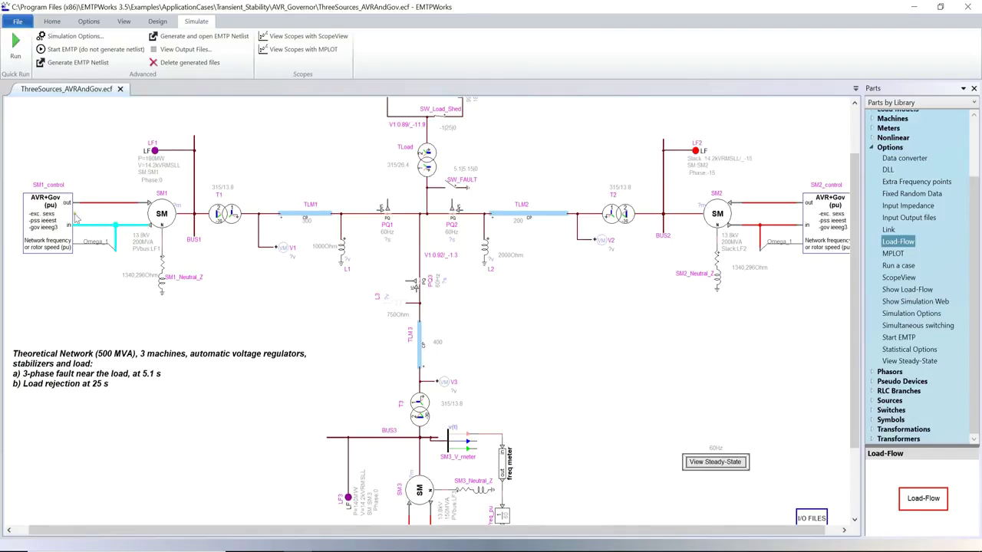
left_click(244, 305)
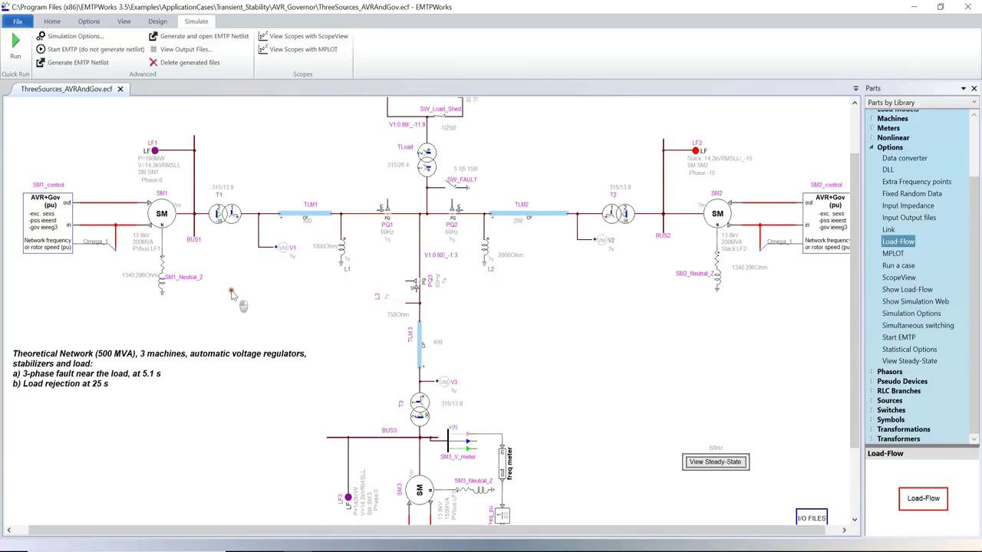